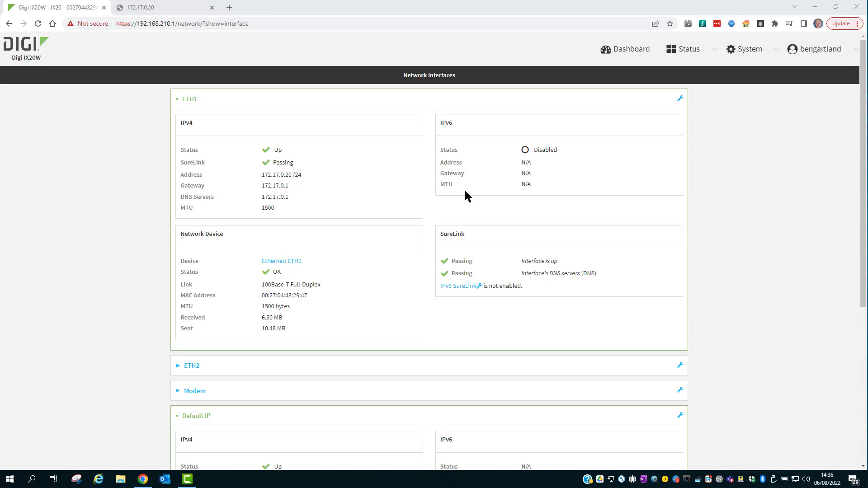
- Check the failed attempt to reach 172.17.0.20, then return to the Network Interfaces status
click(161, 5)
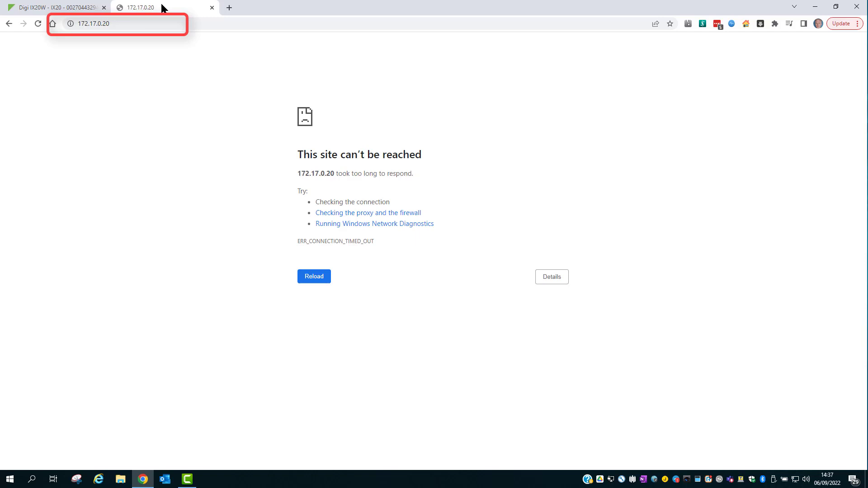
click(23, 10)
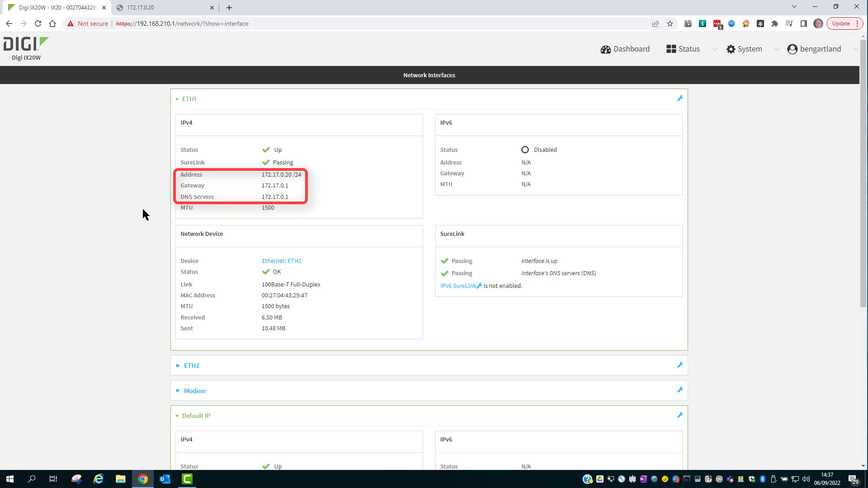
scroll(120, 266, down, 5)
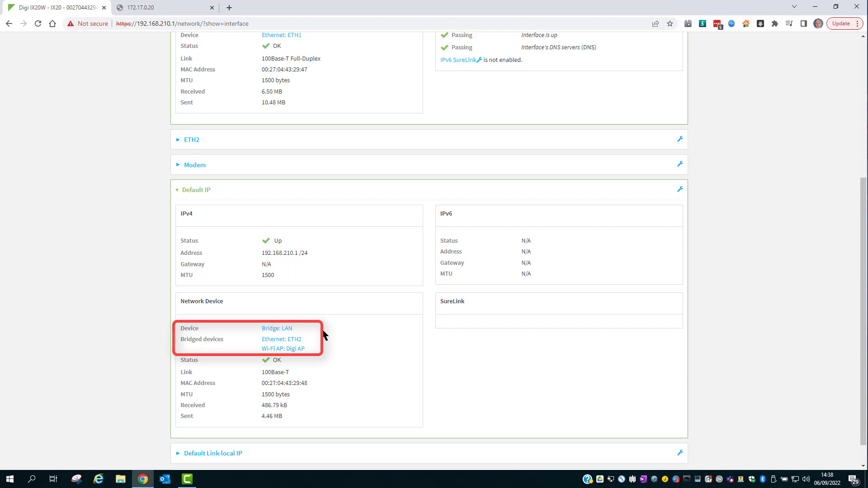
scroll(324, 334, up, 5)
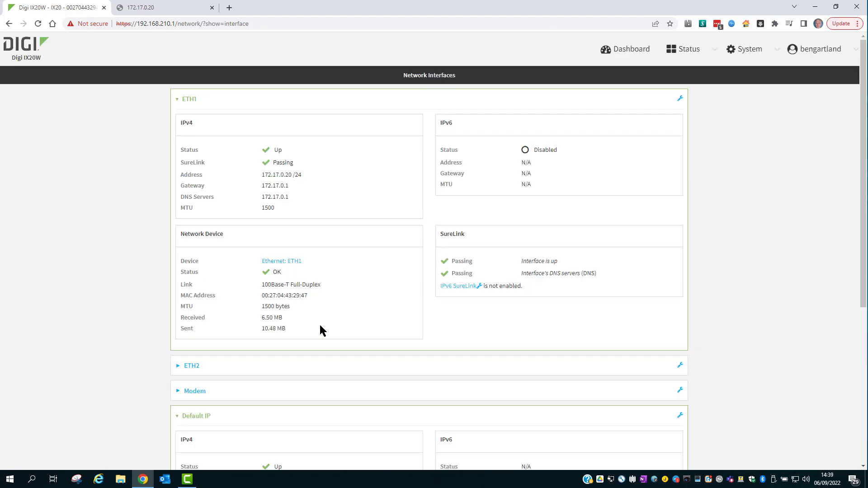
- In Device Configuration, show ETH1's interface settings in the External zone, briefly checking Modem
click(741, 49)
click(632, 94)
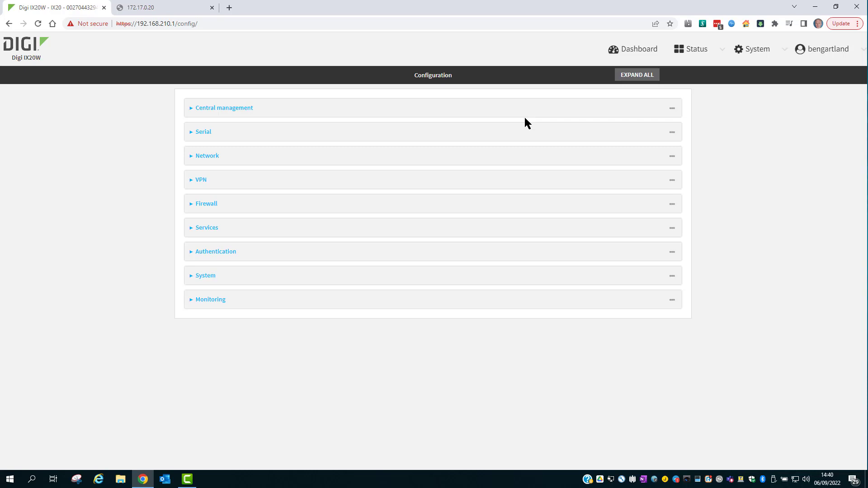
click(523, 155)
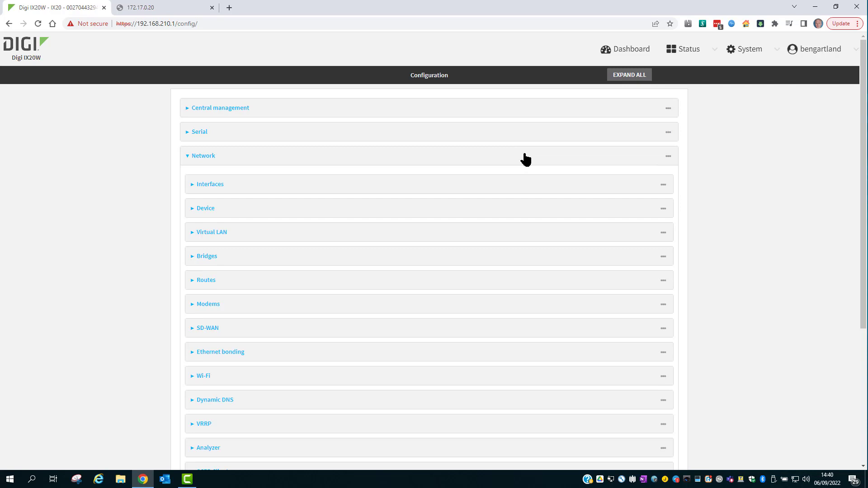
click(516, 183)
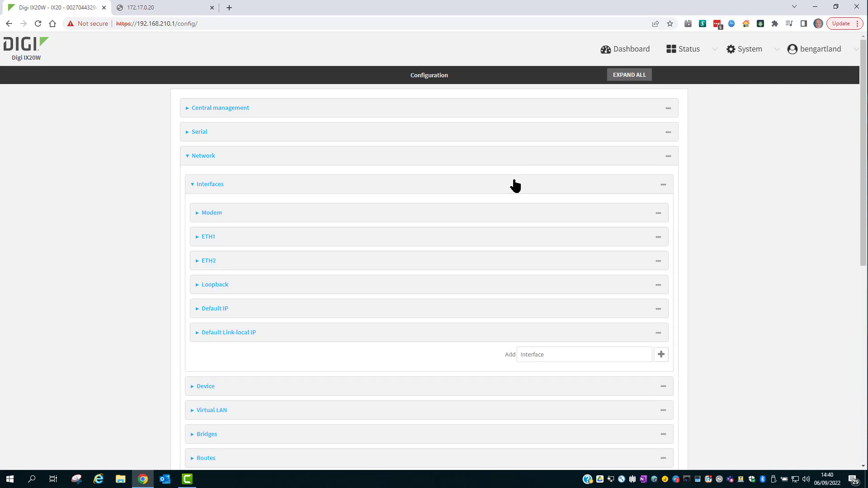
click(503, 241)
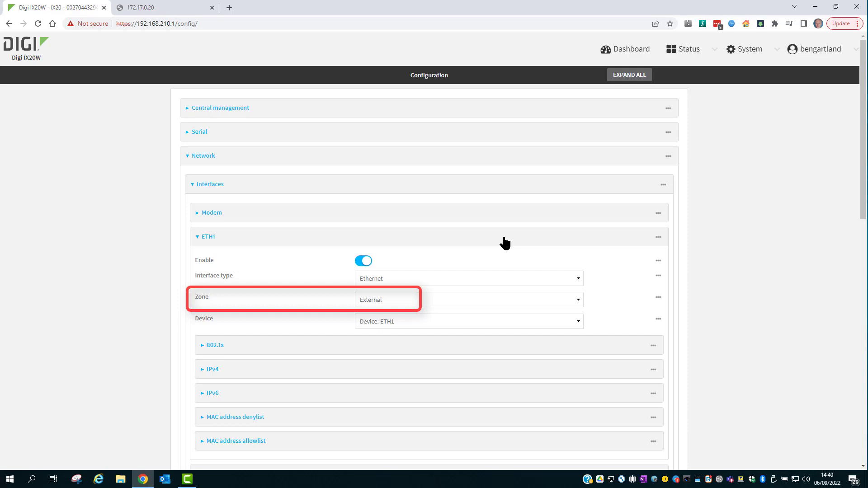
click(504, 217)
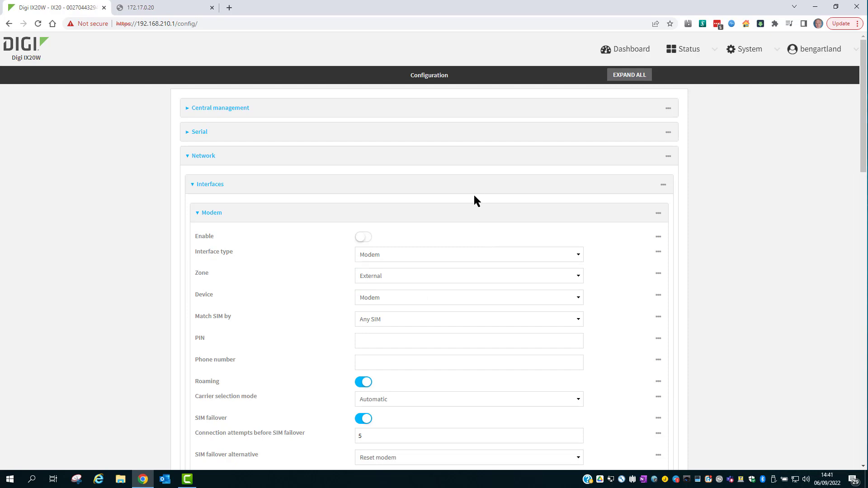
click(473, 216)
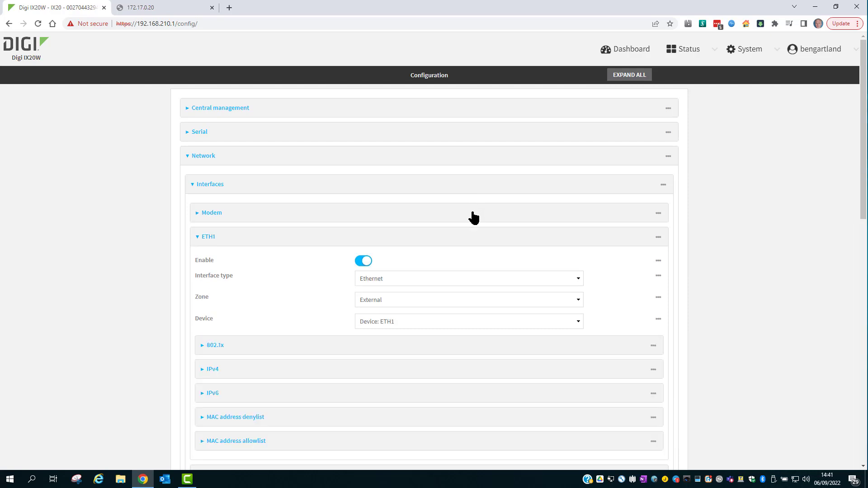
- Show the Web administration access control list with its empty IPv4 and IPv6 address lists
click(466, 162)
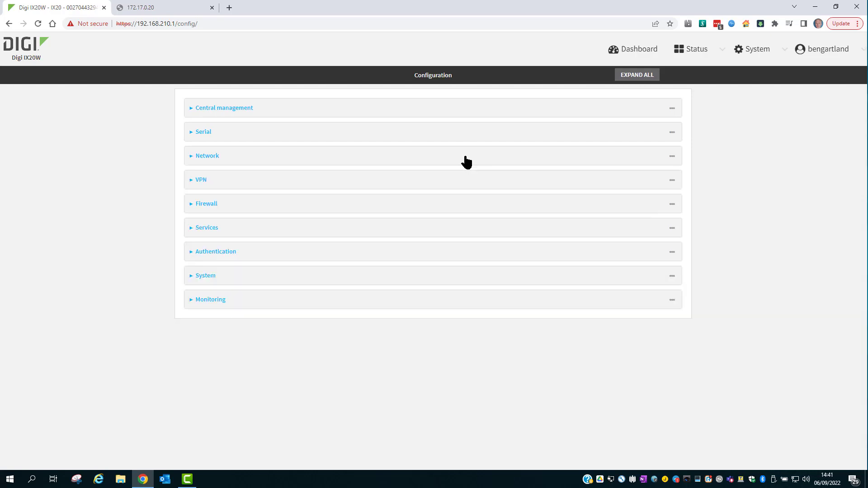
click(470, 232)
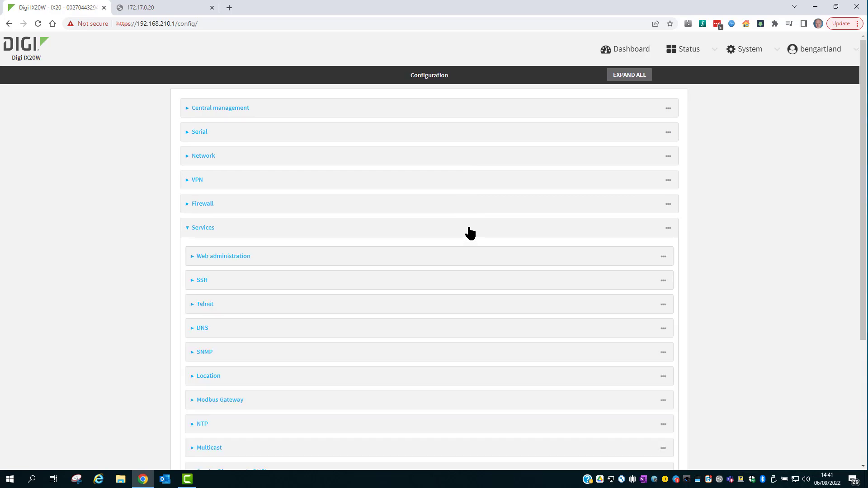
click(468, 261)
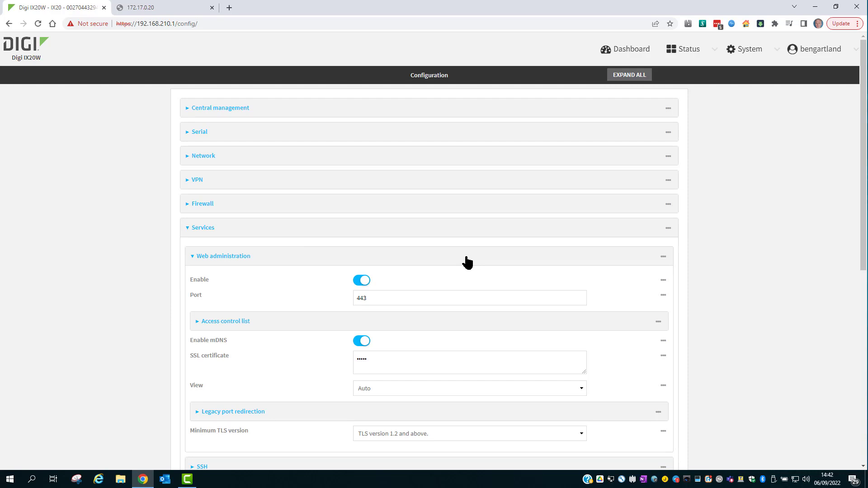
click(472, 326)
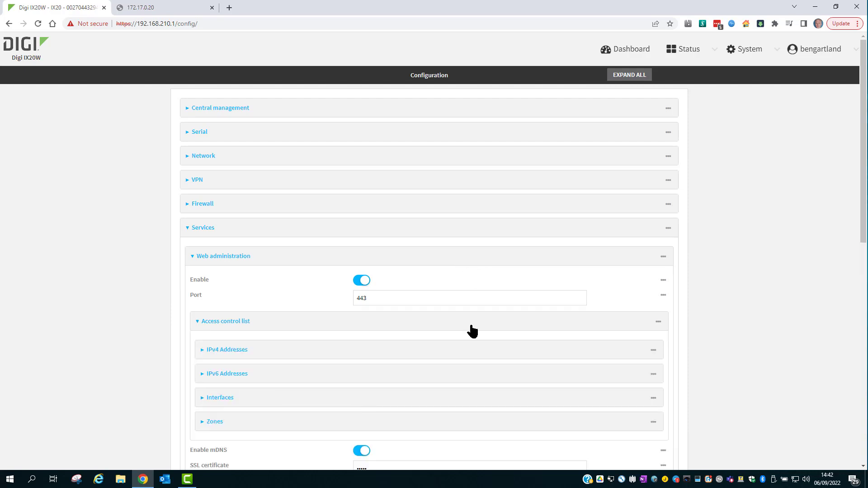
scroll(472, 331, down, 4)
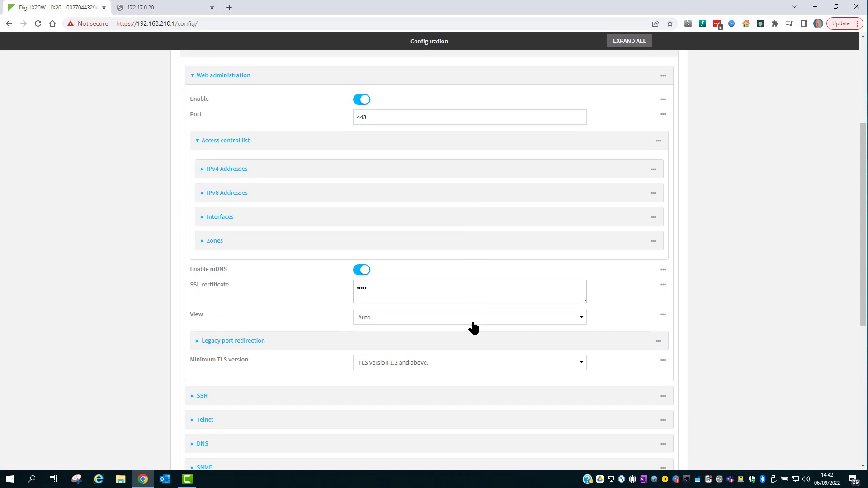
click(407, 174)
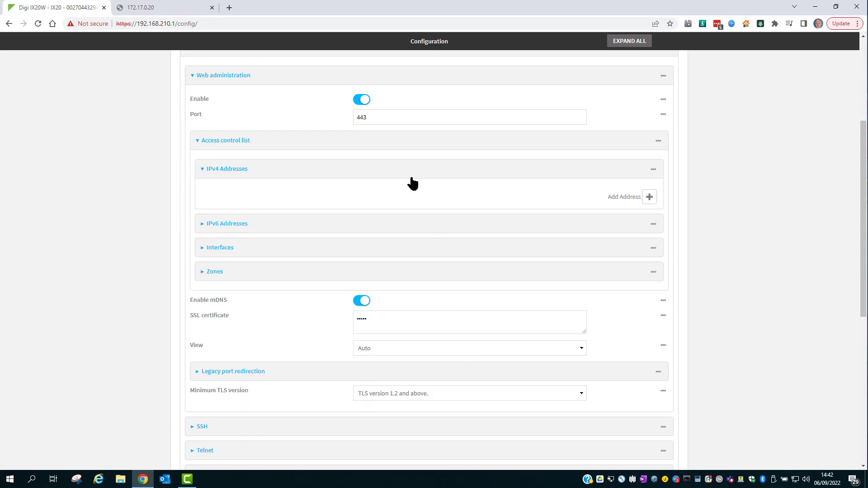
click(439, 229)
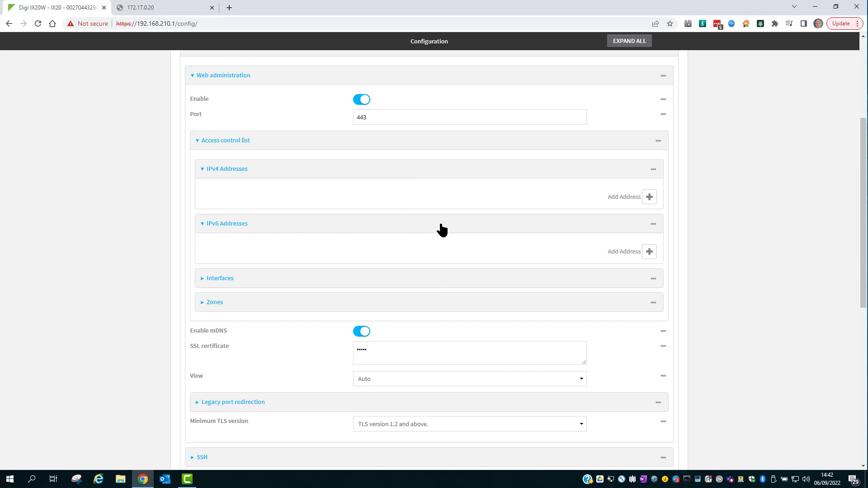
- Allow 11.12.13.14 and 11.12.13.0/29 in the web IPv4 access list, then show its Zones
click(648, 198)
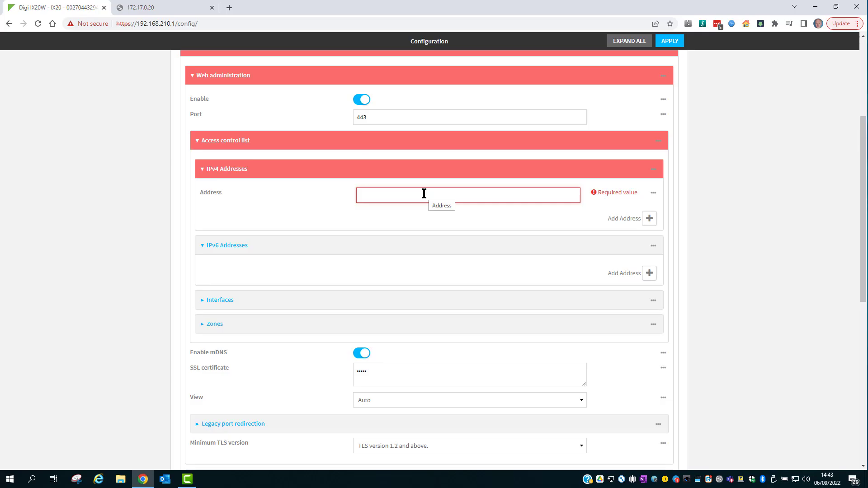
text(11.12.13.14)
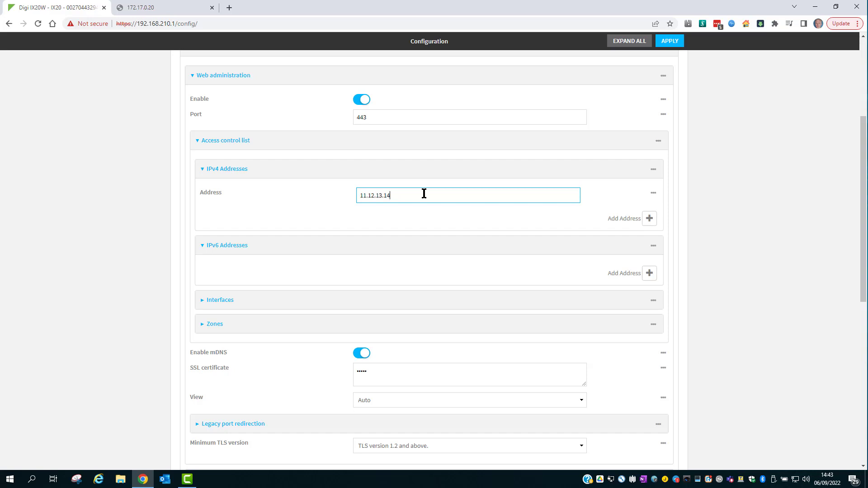
click(649, 219)
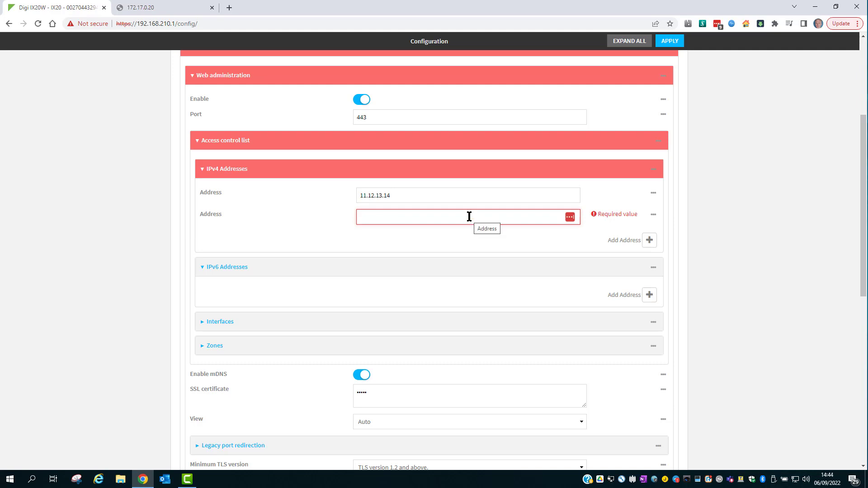
click(469, 217)
text(11.12.13.0/29)
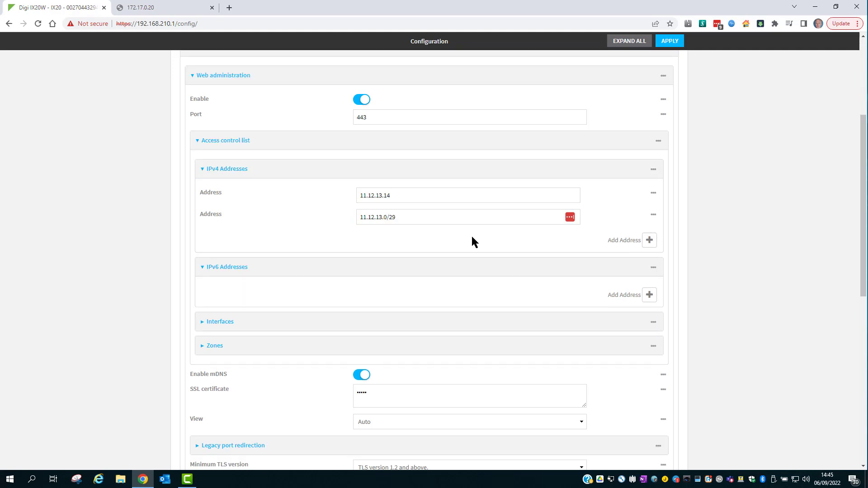
click(469, 347)
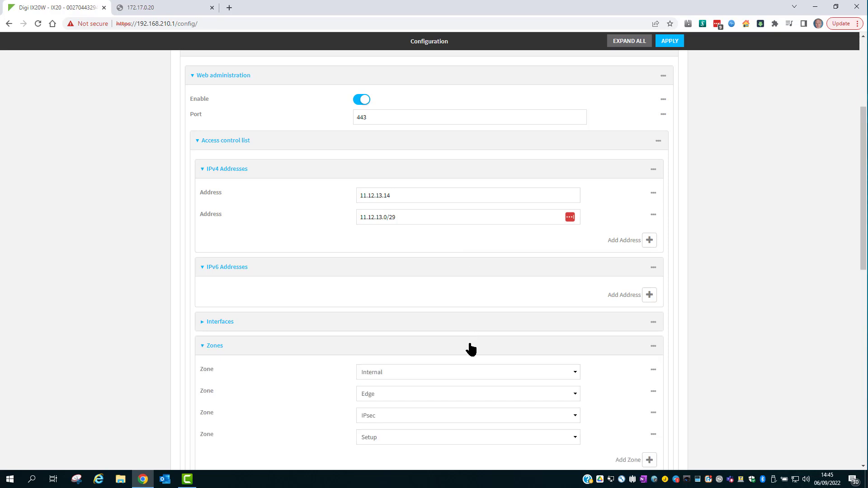
scroll(470, 350, down, 3)
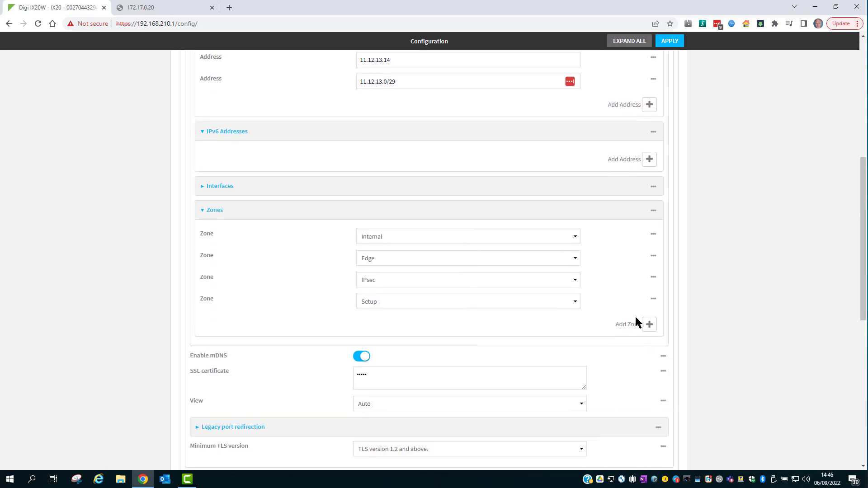
- Add External as a fifth allowed zone for web administration
click(649, 326)
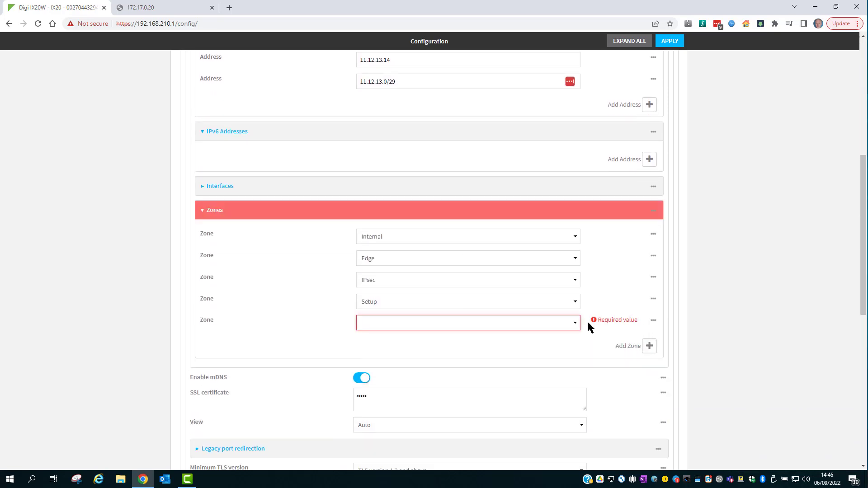
click(526, 324)
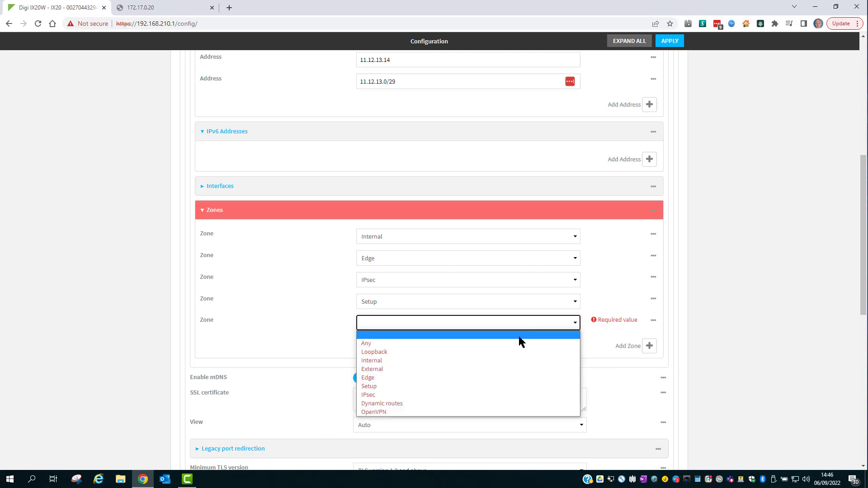
click(498, 369)
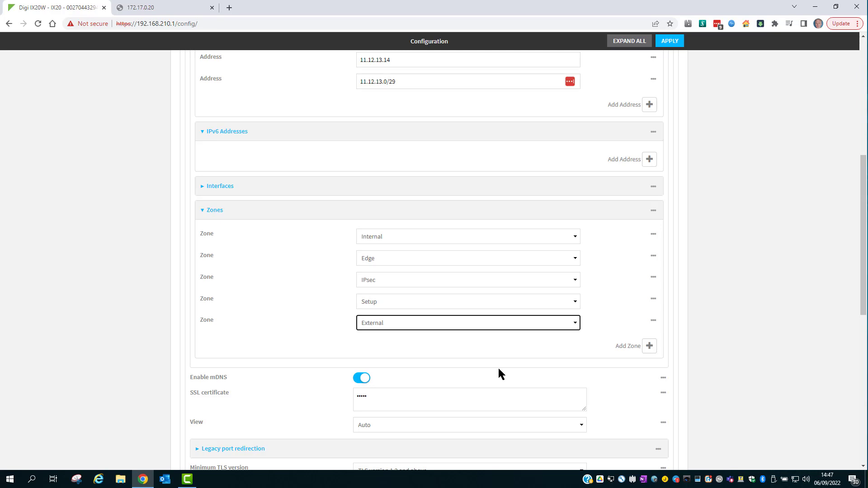
- Add External as a fifth allowed zone in the SSH access control list
scroll(498, 370, down, 9)
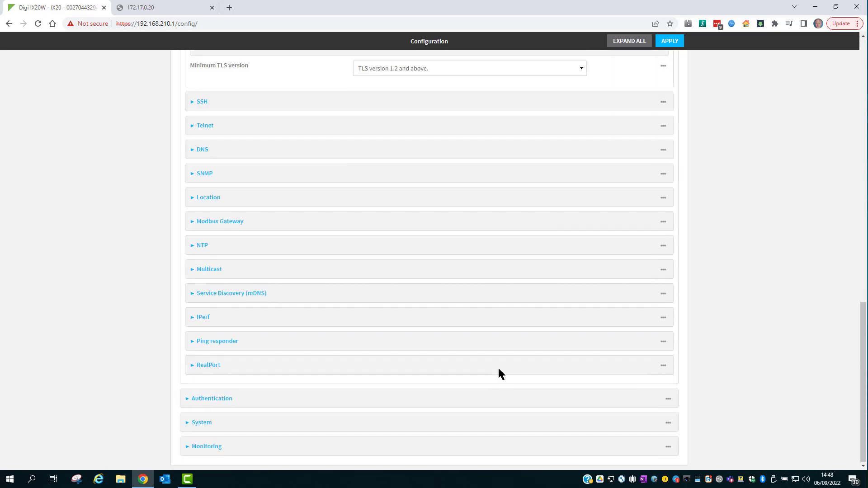
click(365, 104)
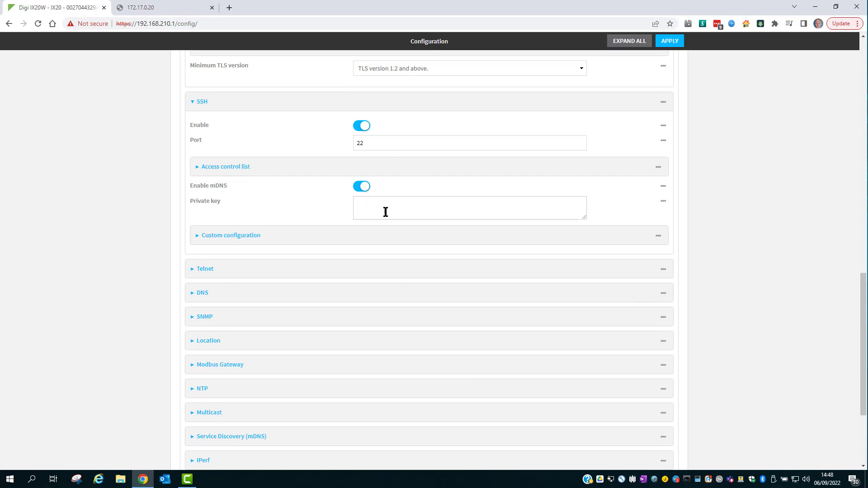
click(387, 175)
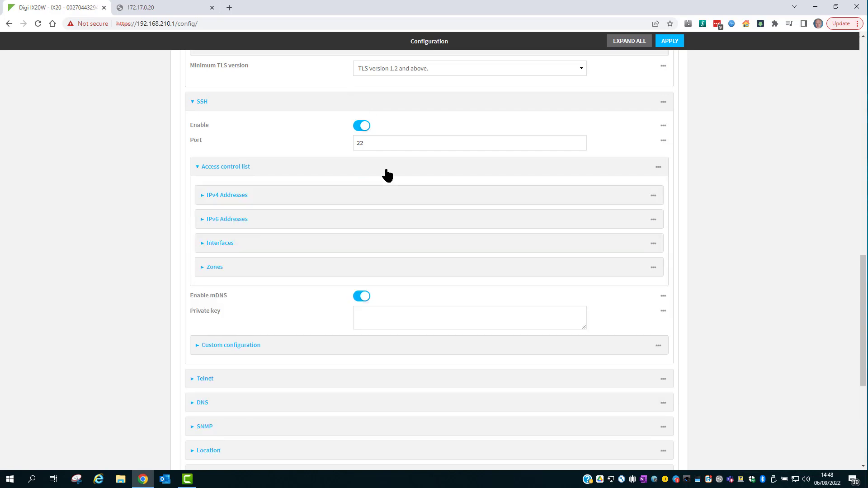
click(446, 271)
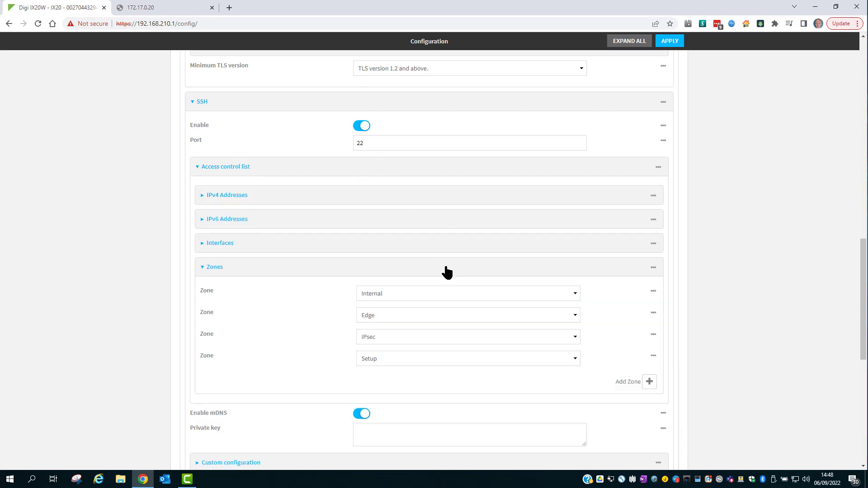
click(648, 382)
click(525, 380)
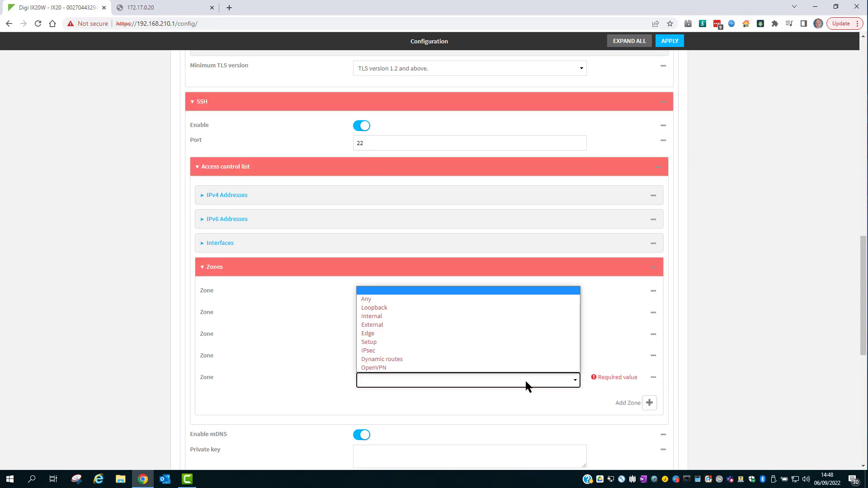
click(459, 326)
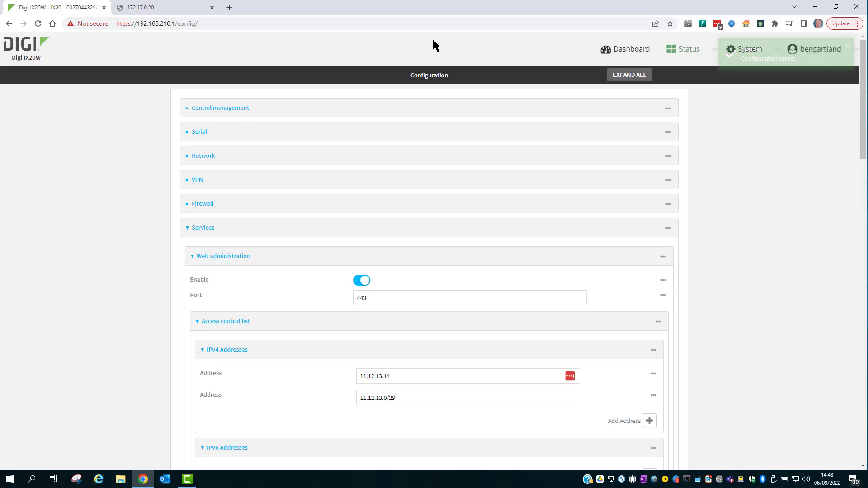
- Reload the router page at 172.17.0.20 and log in over the WAN
click(149, 8)
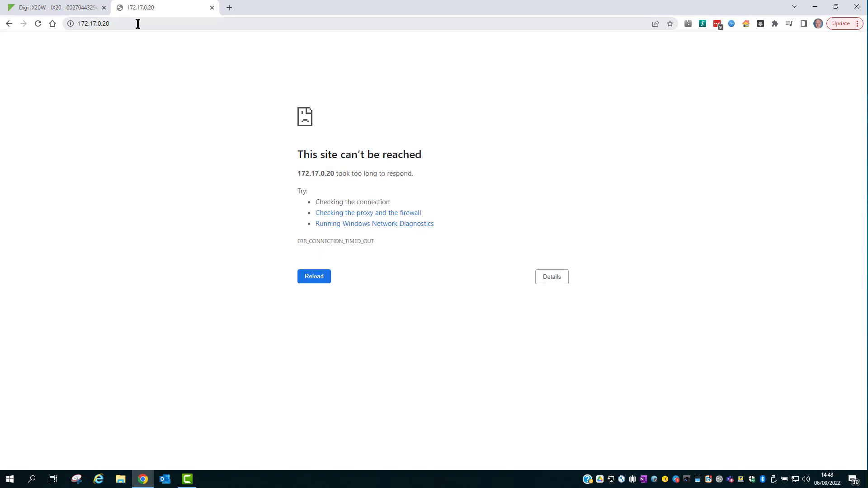
click(138, 24)
click(138, 24)
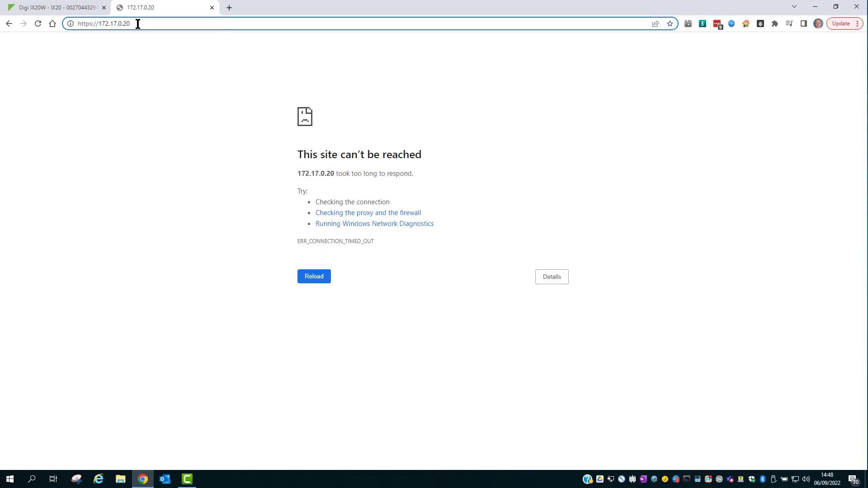
key(Return)
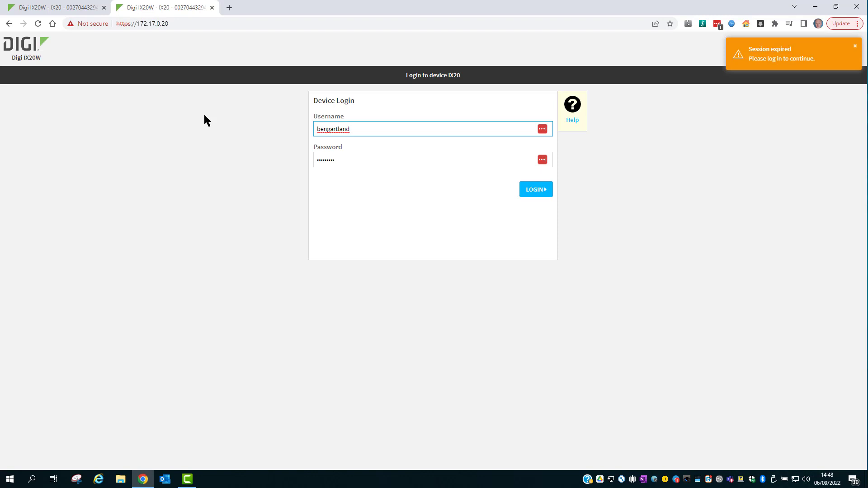
click(539, 193)
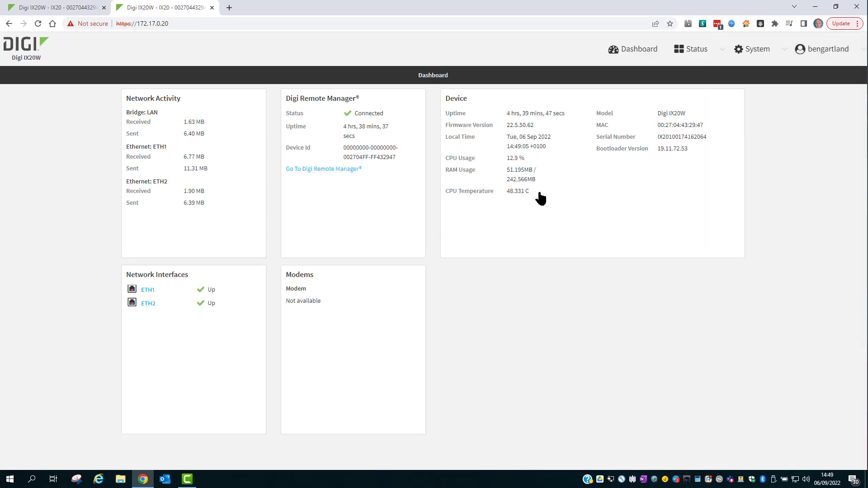
- On the 192.168.210.1 configuration, add an ETH2 interface entry to the Ping responder access list
click(62, 8)
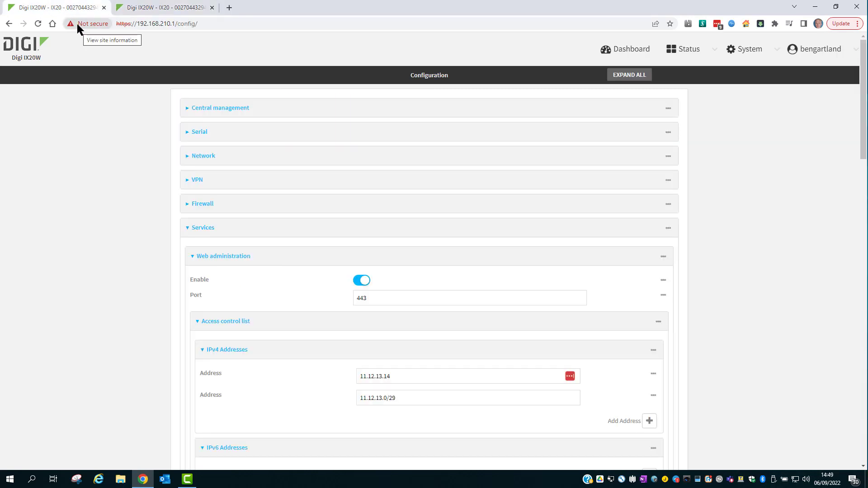
scroll(294, 226, down, 15)
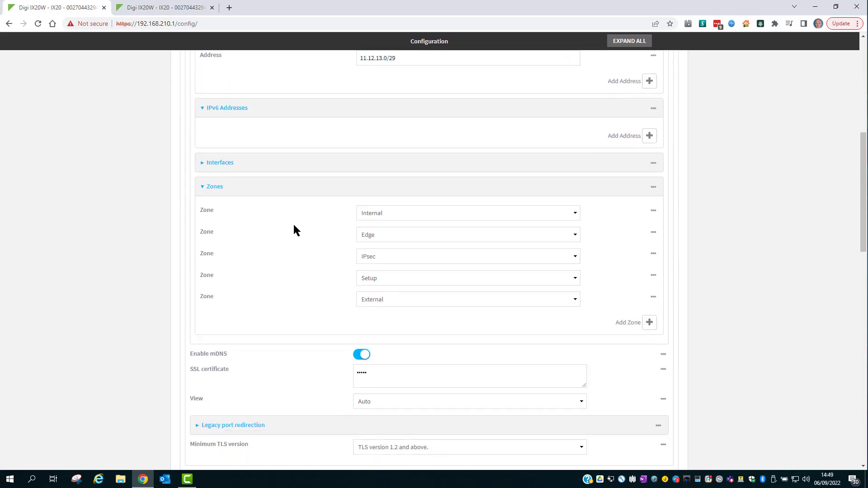
scroll(298, 226, down, 9)
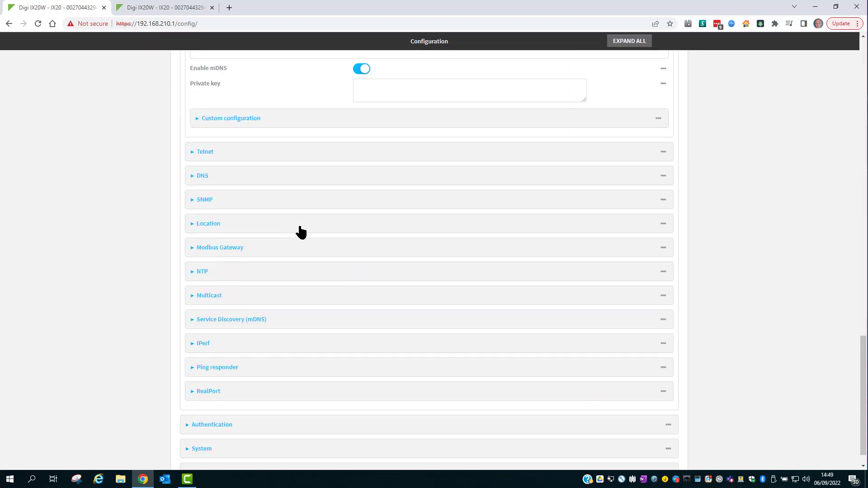
click(335, 371)
scroll(407, 334, down, 2)
click(407, 329)
scroll(400, 321, down, 2)
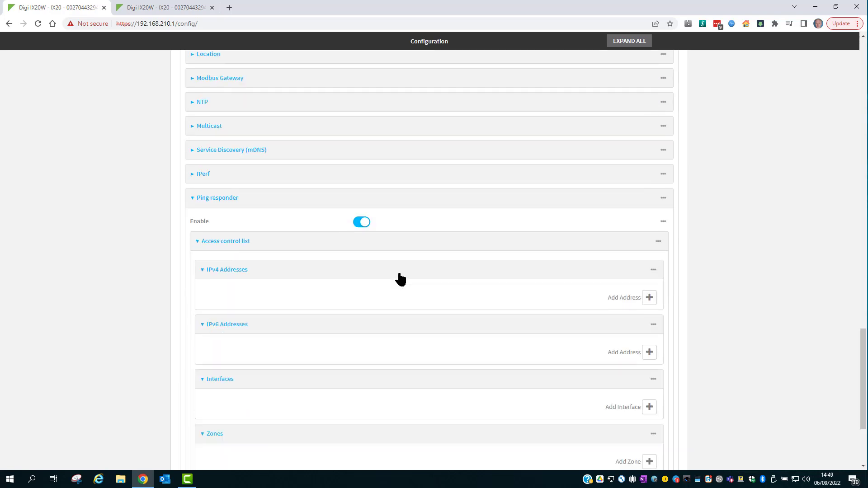
scroll(400, 279, down, 1)
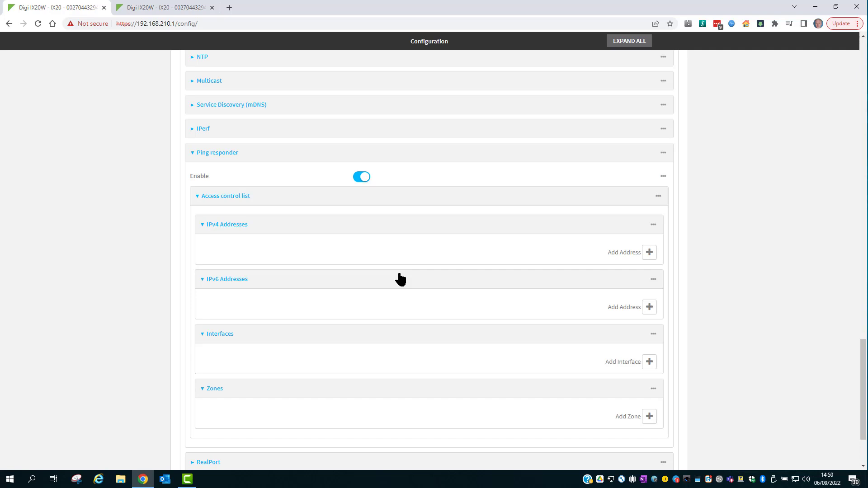
click(361, 178)
click(649, 362)
click(532, 362)
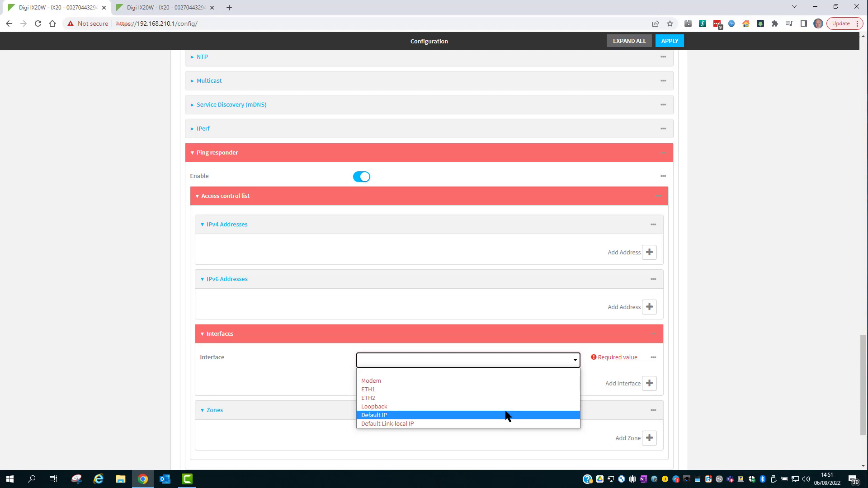
click(499, 397)
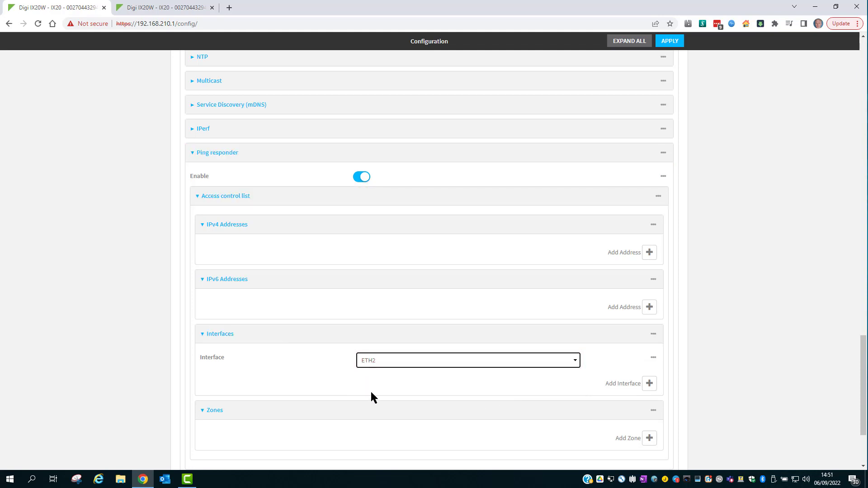